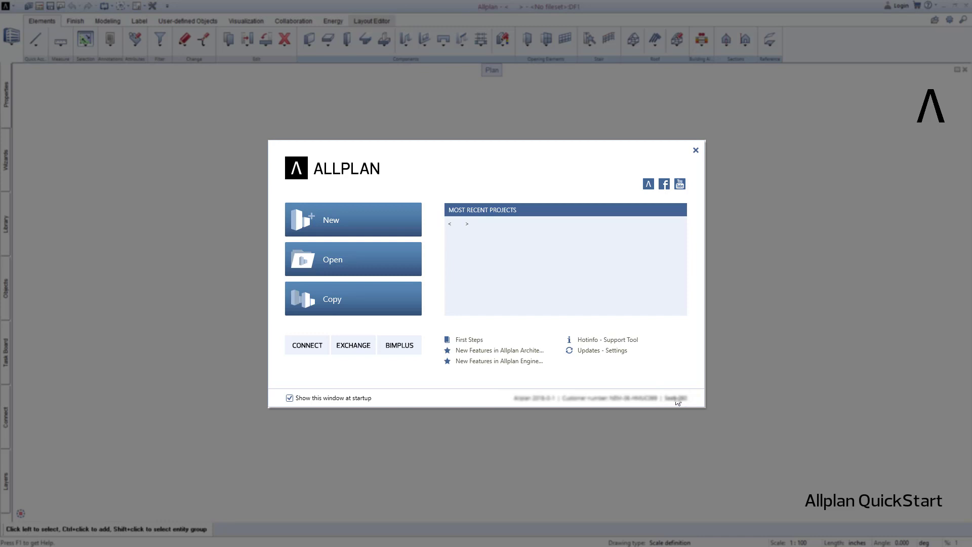
Step: Close the QuickStart welcome screen, reopen it via Help > Welcome Screen, and close it again
{"action": "left_click", "coordinate": [697, 152]}
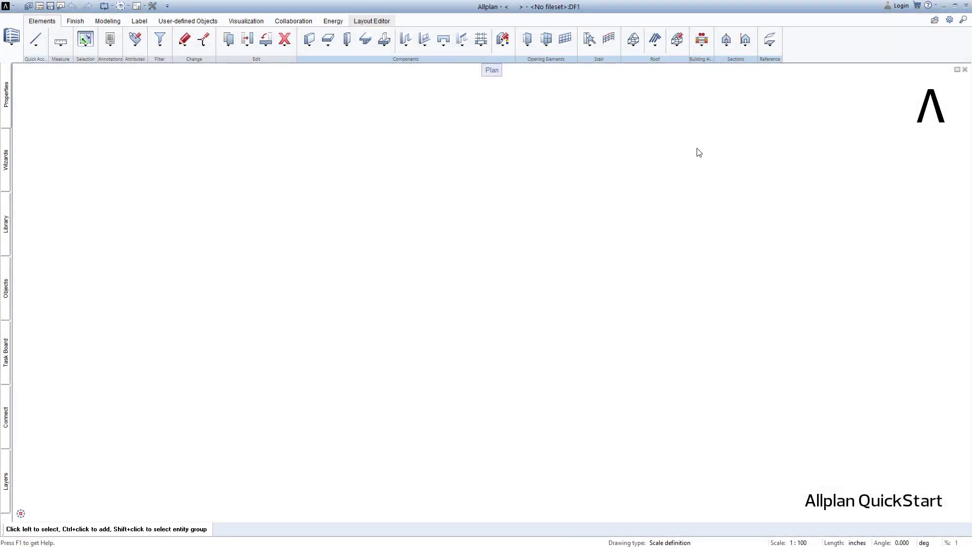
{"action": "left_click", "coordinate": [937, 6]}
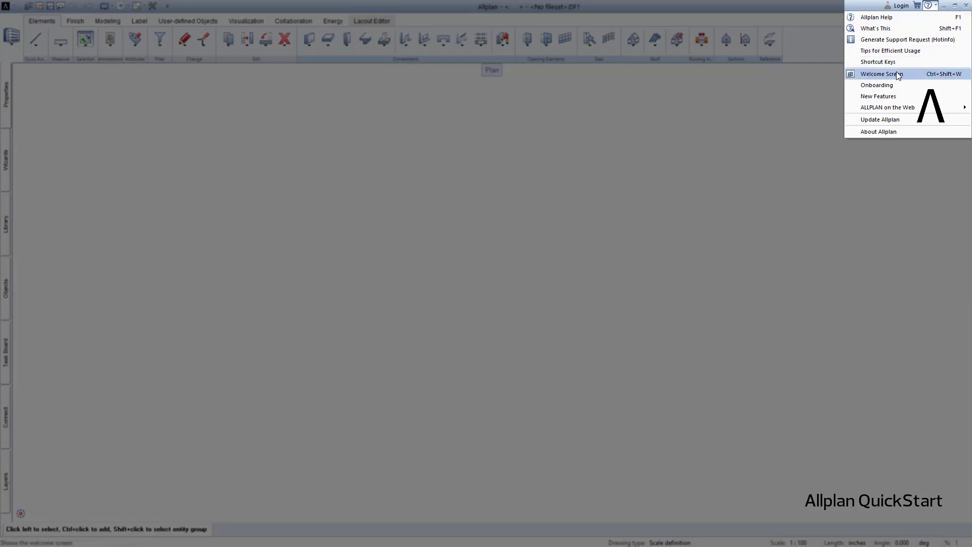
{"action": "left_click", "coordinate": [898, 76]}
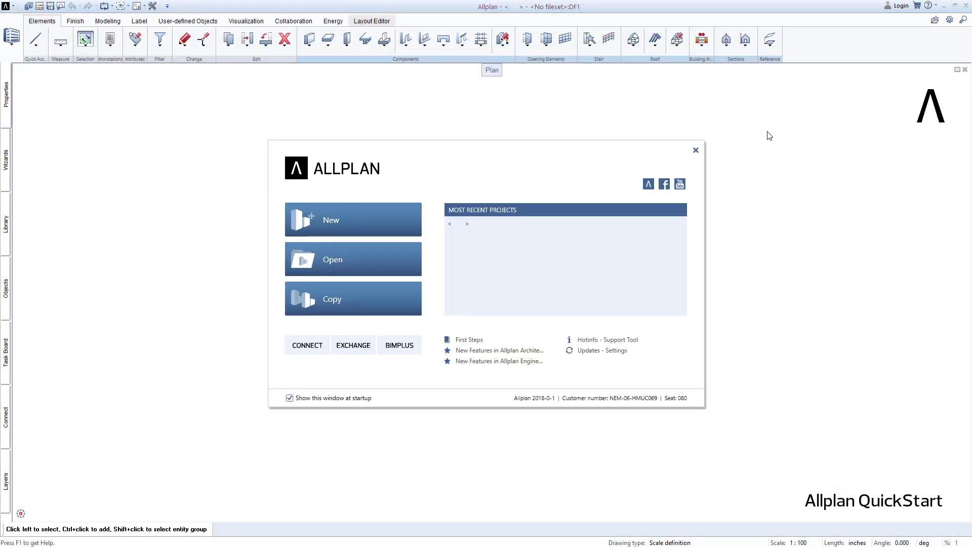
{"action": "left_click", "coordinate": [695, 151]}
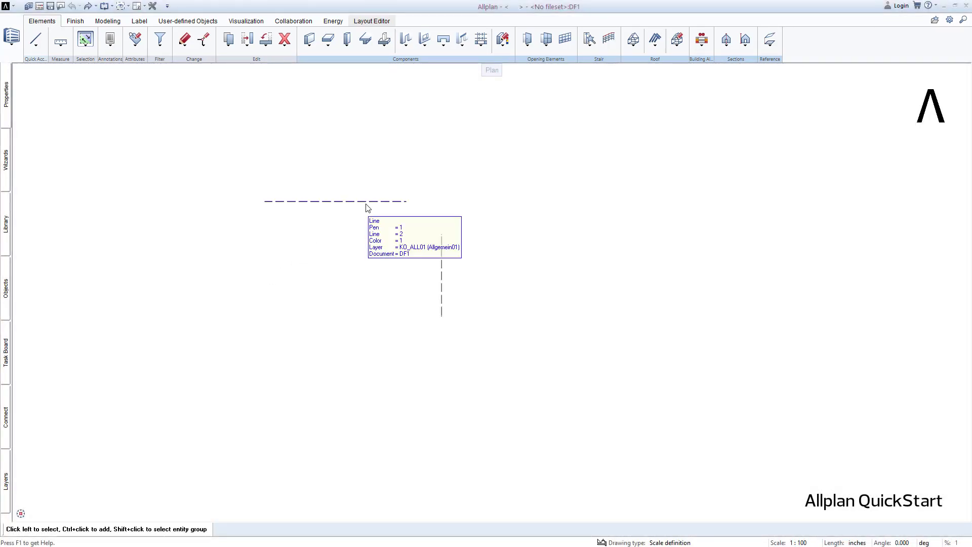
Step: Chamfer the horizontal dashed line to the vertical dashed line through a picked point
{"action": "right_click", "coordinate": [367, 204]}
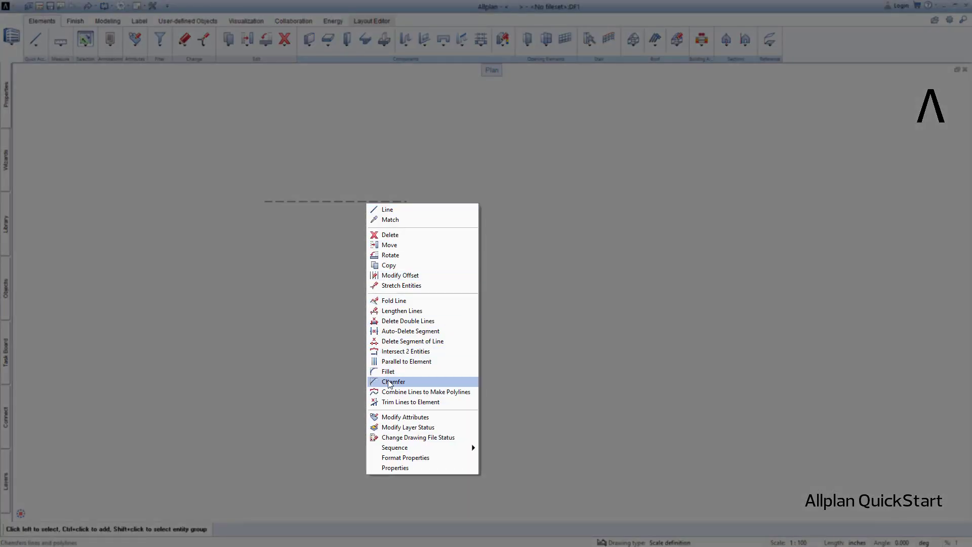
{"action": "left_click", "coordinate": [389, 375]}
{"action": "left_click", "coordinate": [440, 272]}
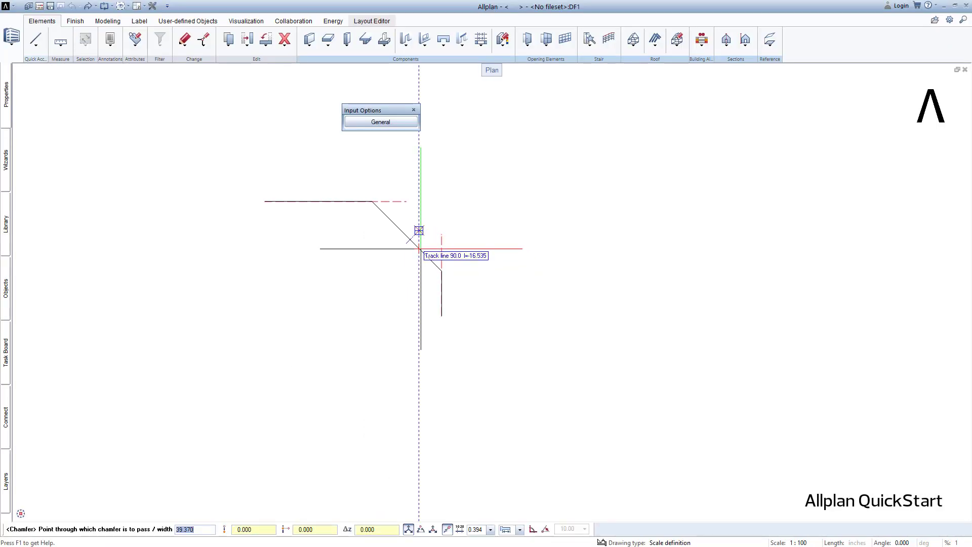
{"action": "left_click", "coordinate": [418, 230]}
{"action": "key", "text": "Escape"}
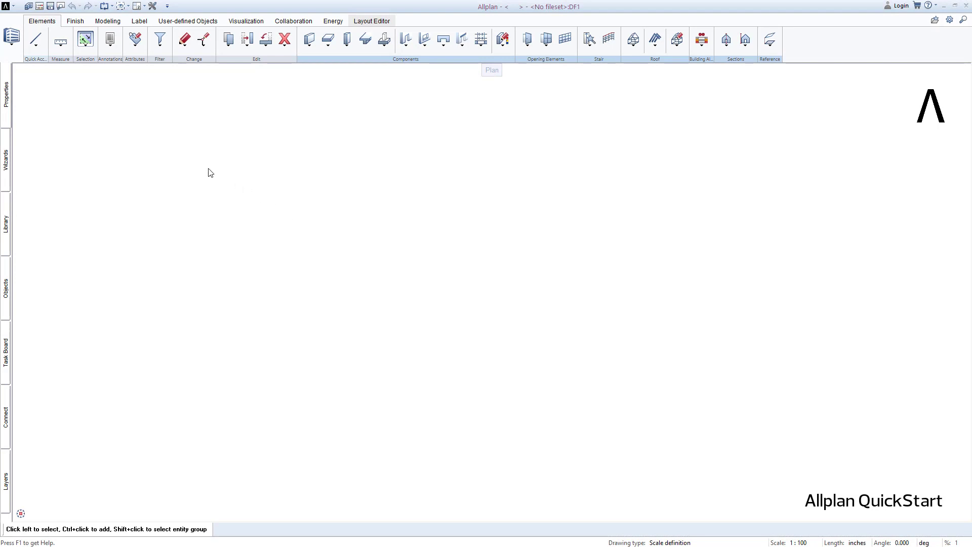
{"action": "left_click", "coordinate": [12, 40]}
{"action": "left_click", "coordinate": [23, 85]}
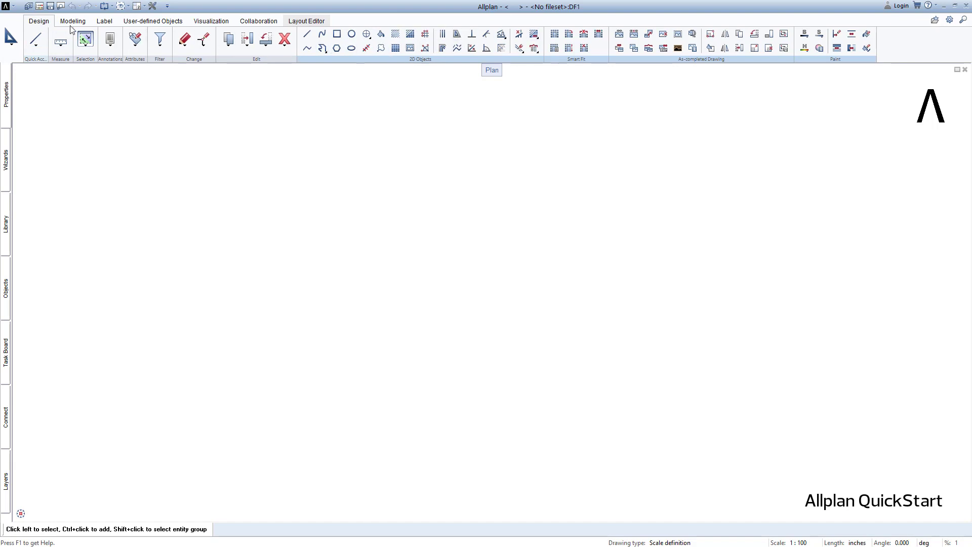
{"action": "left_click", "coordinate": [11, 38]}
{"action": "left_click", "coordinate": [22, 47]}
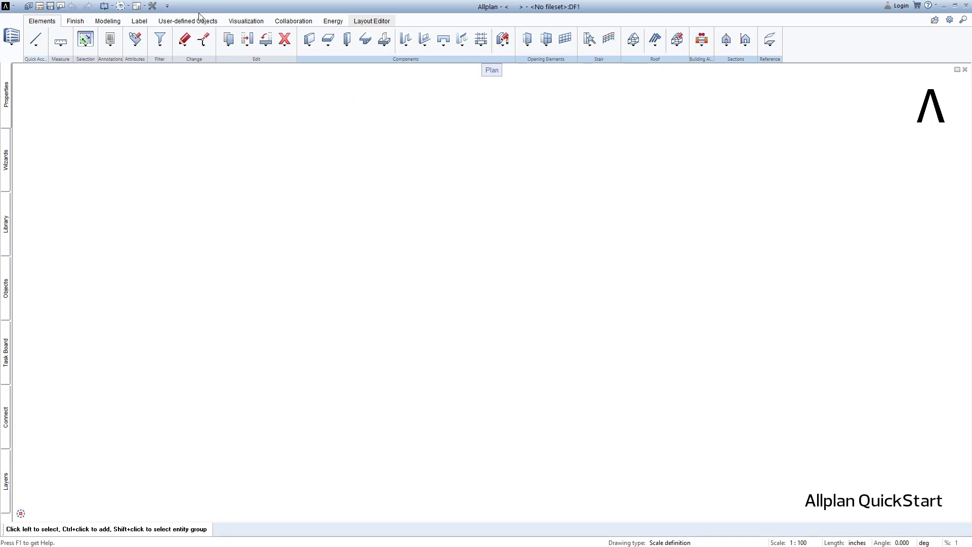
Step: In Customize User Interface, set the actionbar's fixed groups to Right, then back to Left
{"action": "left_click", "coordinate": [167, 6]}
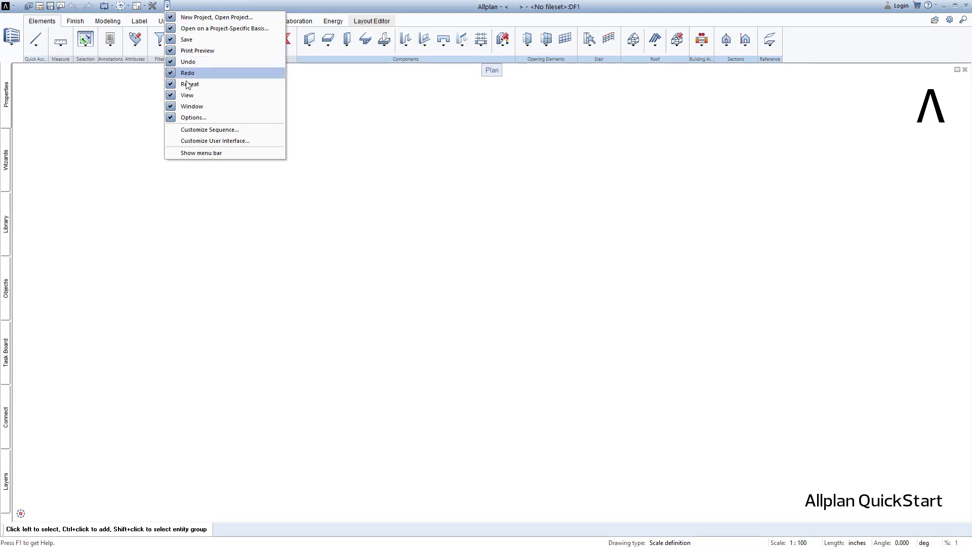
{"action": "left_click", "coordinate": [195, 142]}
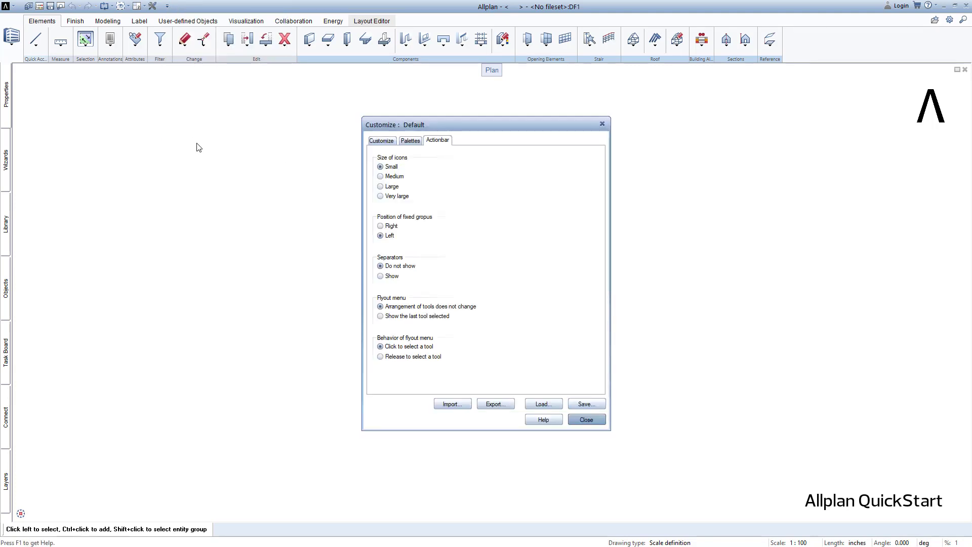
{"action": "left_click", "coordinate": [380, 226]}
{"action": "left_click", "coordinate": [380, 236]}
{"action": "left_click", "coordinate": [587, 421]}
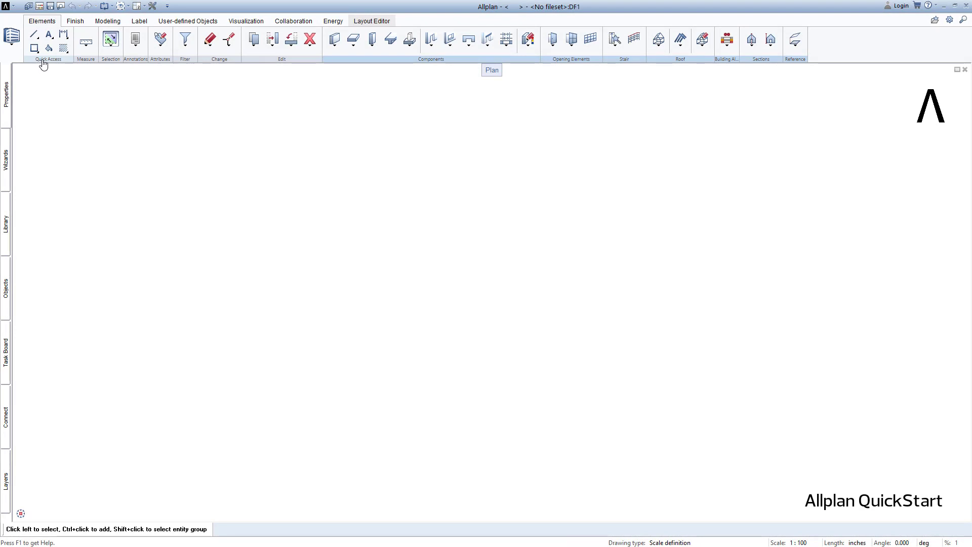
Step: Toggle the actionbar between its two-row and single-row layouts, ending on the compact row
{"action": "left_click", "coordinate": [44, 60]}
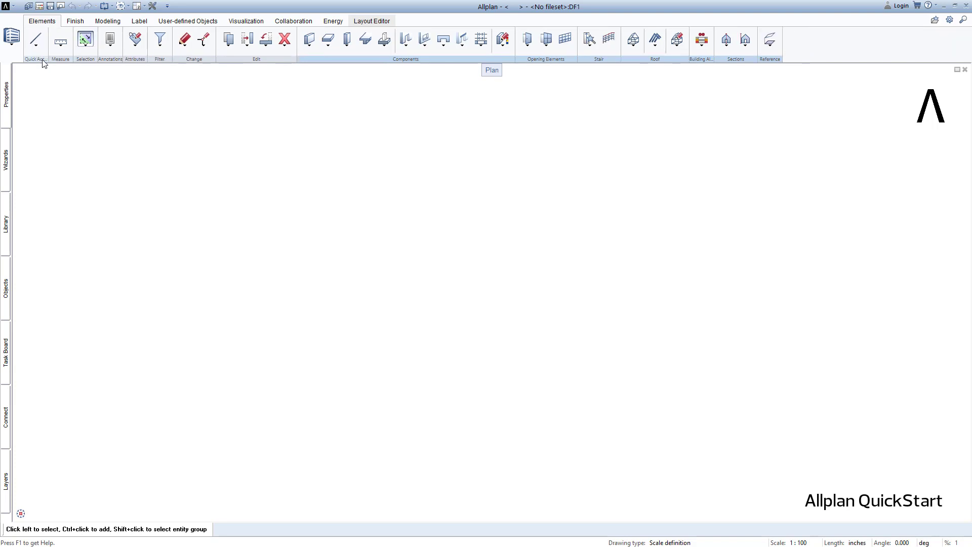
{"action": "left_click", "coordinate": [42, 61]}
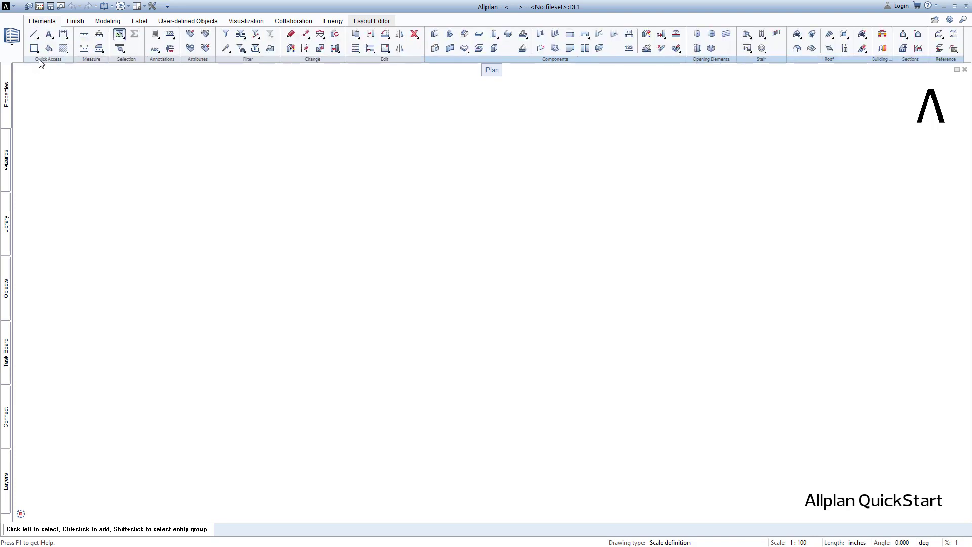
{"action": "left_click", "coordinate": [42, 61]}
{"action": "left_click", "coordinate": [194, 64]}
{"action": "left_click", "coordinate": [194, 64]}
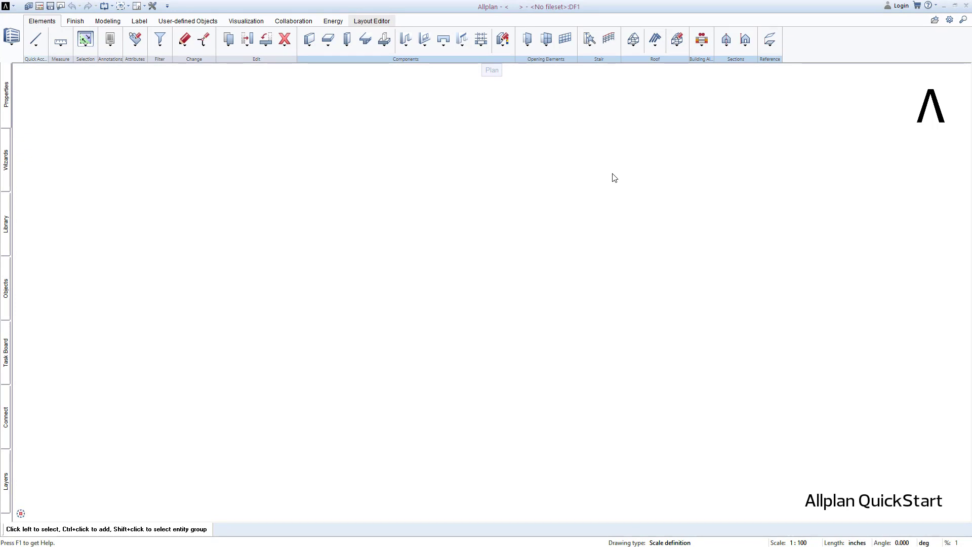
Step: Open the Actionbar Configurator and start a role from an empty template, then abandon it
{"action": "left_click", "coordinate": [949, 20]}
{"action": "left_click", "coordinate": [949, 21]}
{"action": "left_click", "coordinate": [364, 288]}
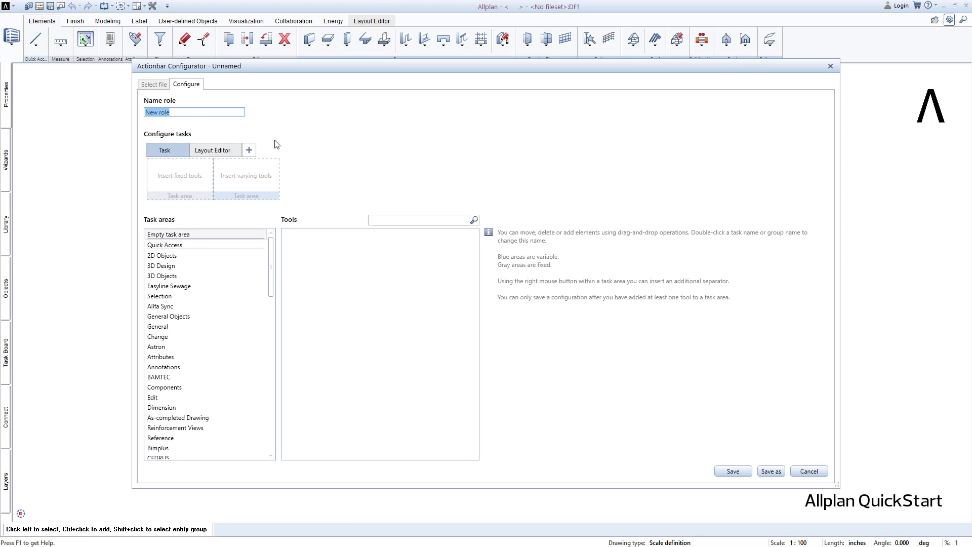
{"action": "left_click", "coordinate": [805, 470]}
Step: Create a role from Template Architecture, review its 3D Design tools, then discard it
{"action": "left_click", "coordinate": [198, 147]}
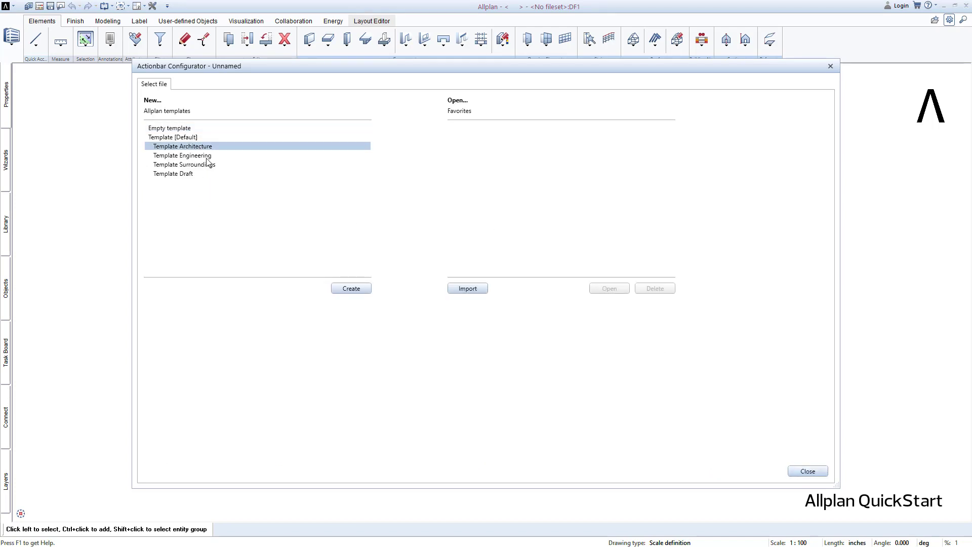
{"action": "left_click", "coordinate": [354, 289]}
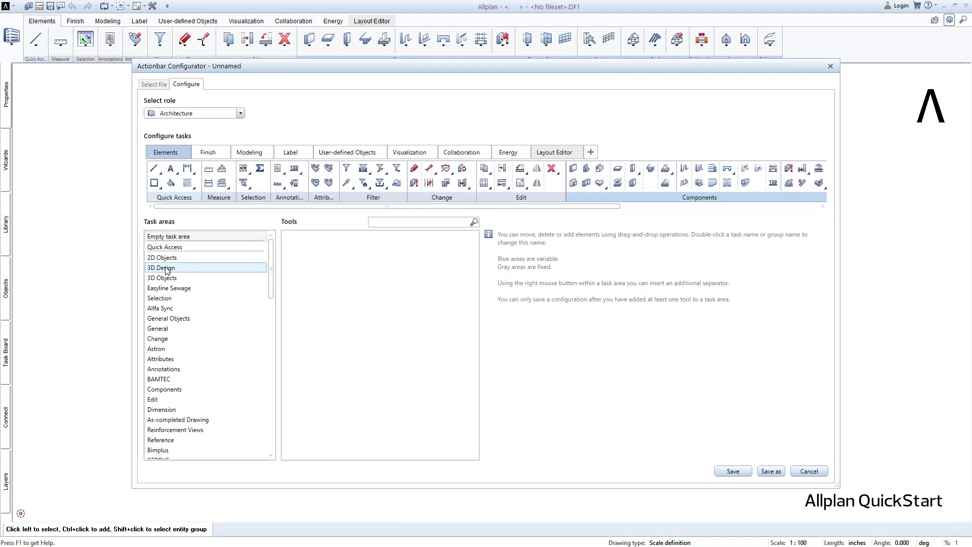
{"action": "left_click", "coordinate": [190, 268]}
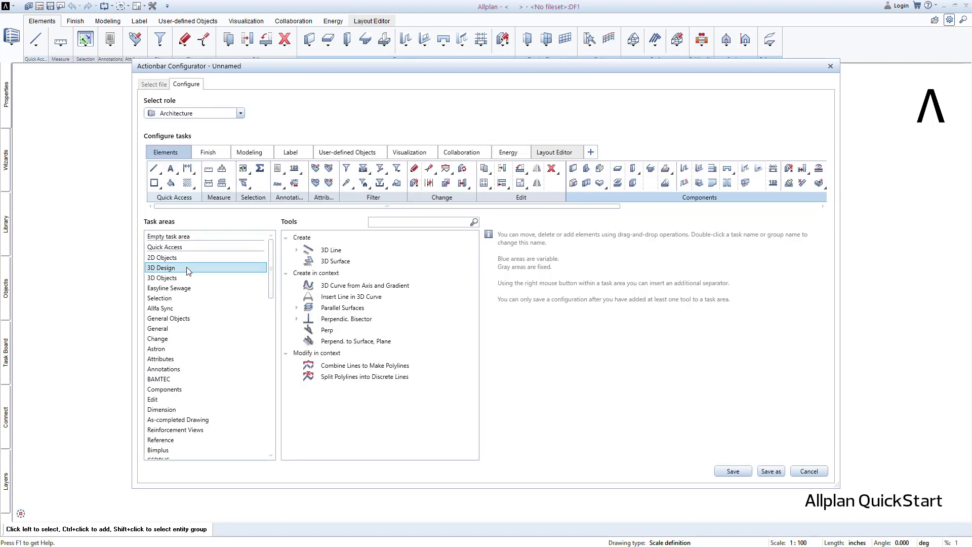
{"action": "left_click", "coordinate": [815, 472]}
{"action": "left_click", "coordinate": [815, 472]}
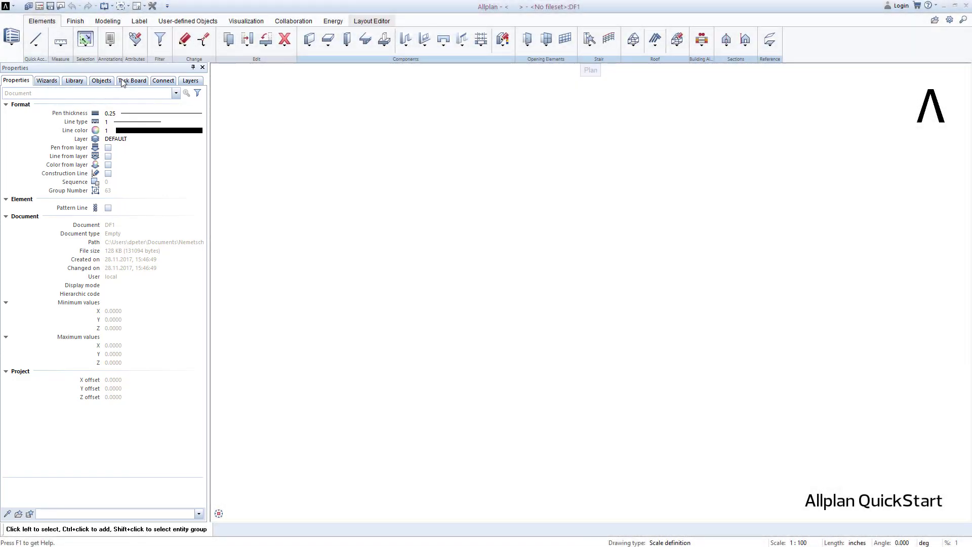
Step: Browse the Wizards panel and the Default, Office and Project library, then return to Properties
{"action": "left_click", "coordinate": [46, 81]}
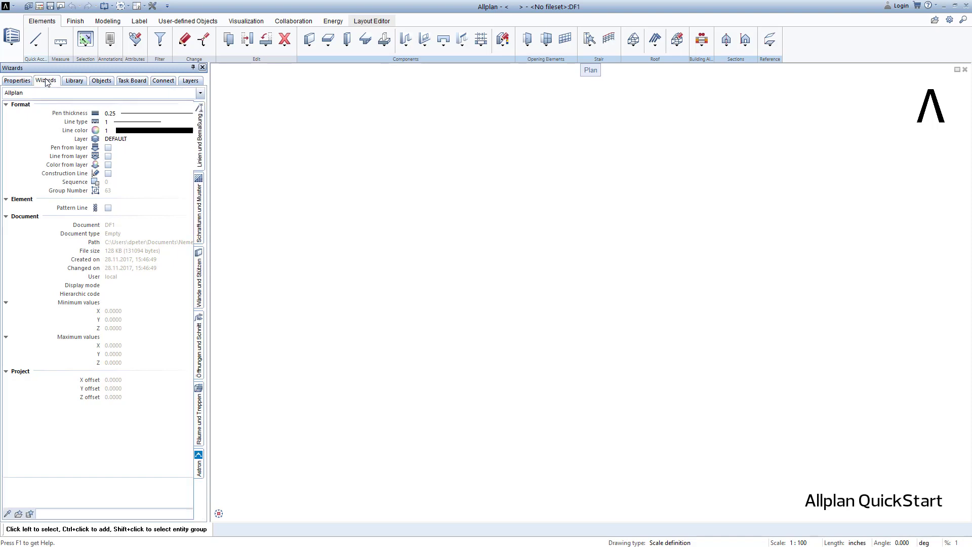
{"action": "left_click", "coordinate": [74, 81]}
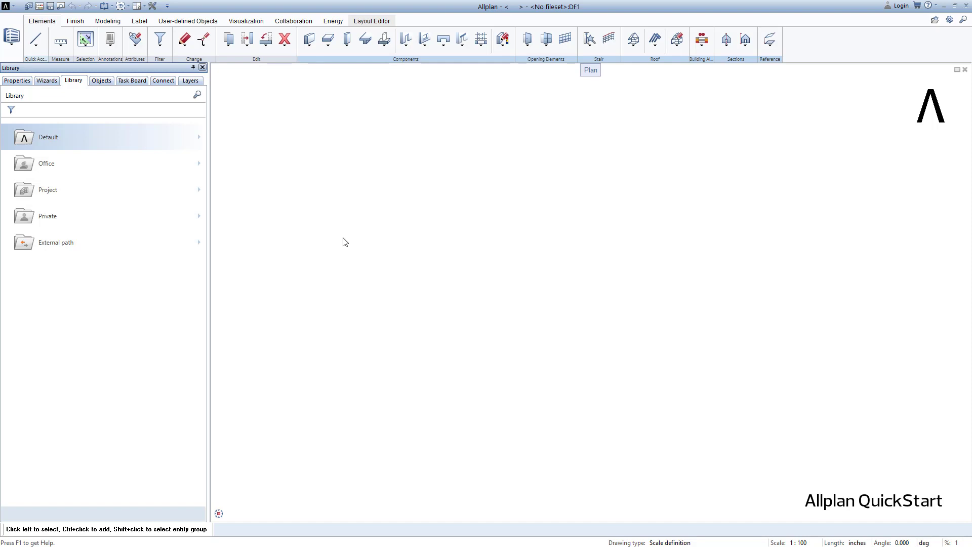
{"action": "left_click", "coordinate": [23, 82]}
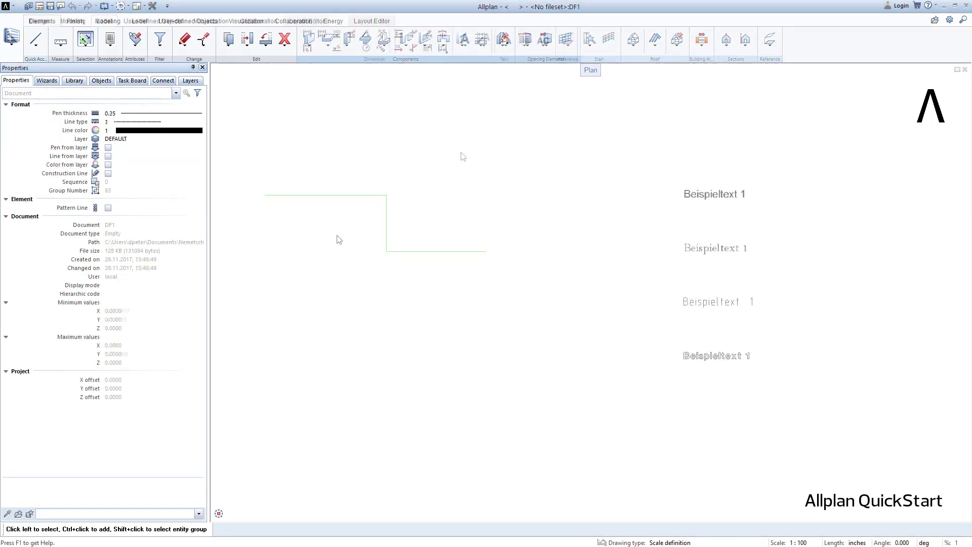
Step: Make the three lines dashed with line type 2
{"action": "left_click_drag", "start_coordinate": [460, 153], "coordinate": [316, 269]}
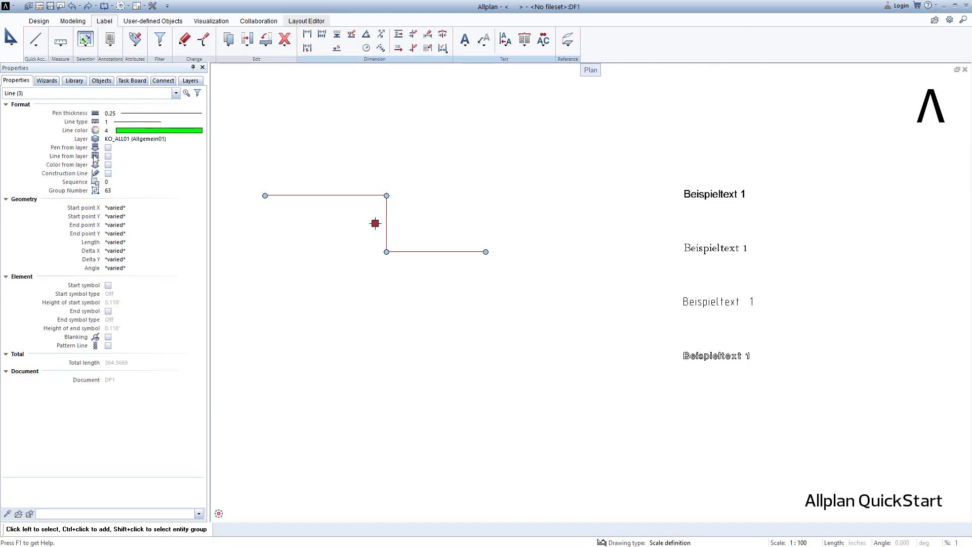
{"action": "left_click", "coordinate": [126, 122]}
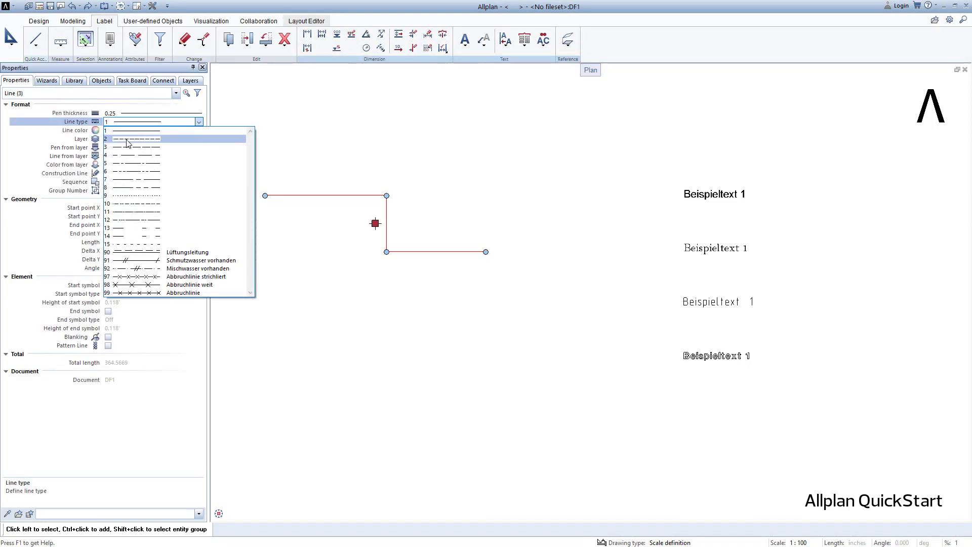
{"action": "left_click", "coordinate": [128, 141]}
{"action": "left_click", "coordinate": [299, 152]}
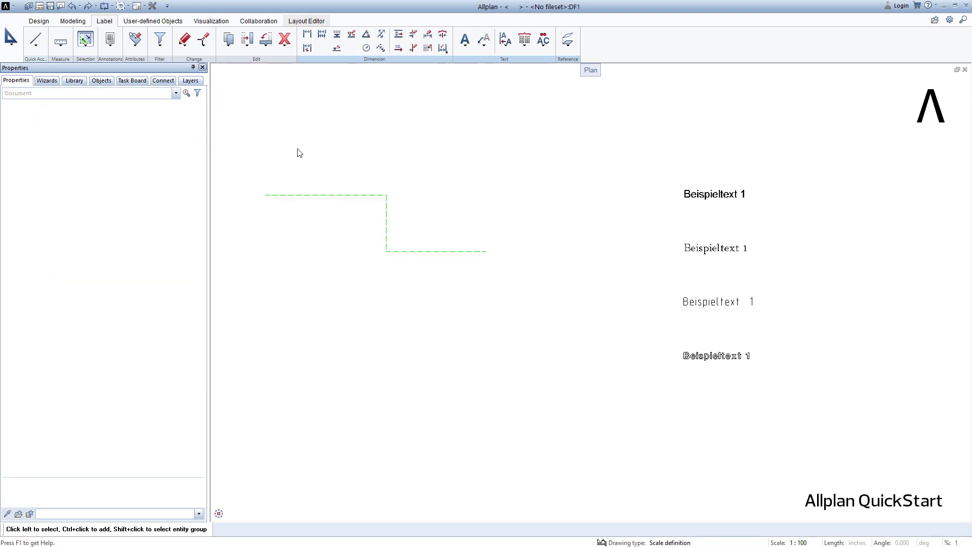
Step: Change the four Beispieltext 1 texts to the Berlin Sans FB font
{"action": "left_click_drag", "start_coordinate": [643, 150], "coordinate": [824, 408]}
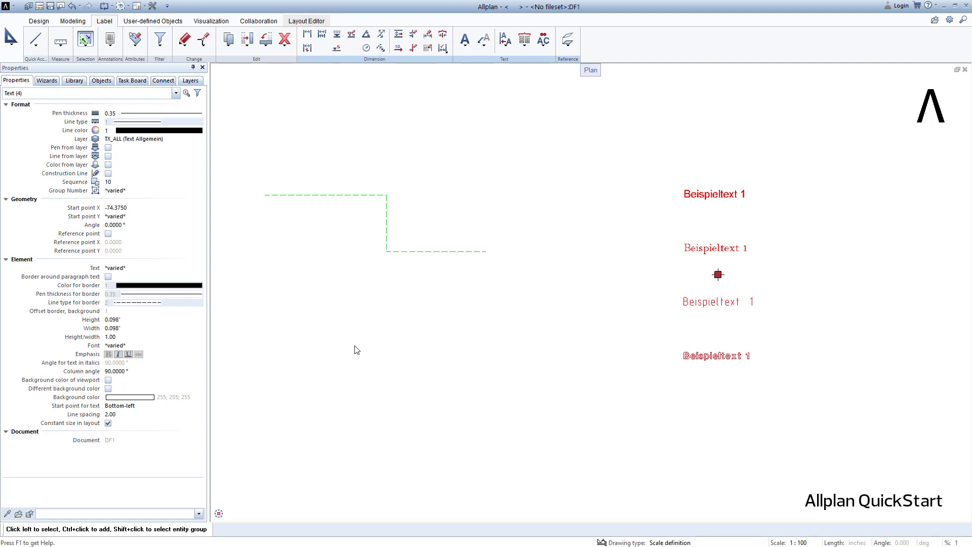
{"action": "left_click", "coordinate": [141, 346]}
{"action": "left_click", "coordinate": [141, 345]}
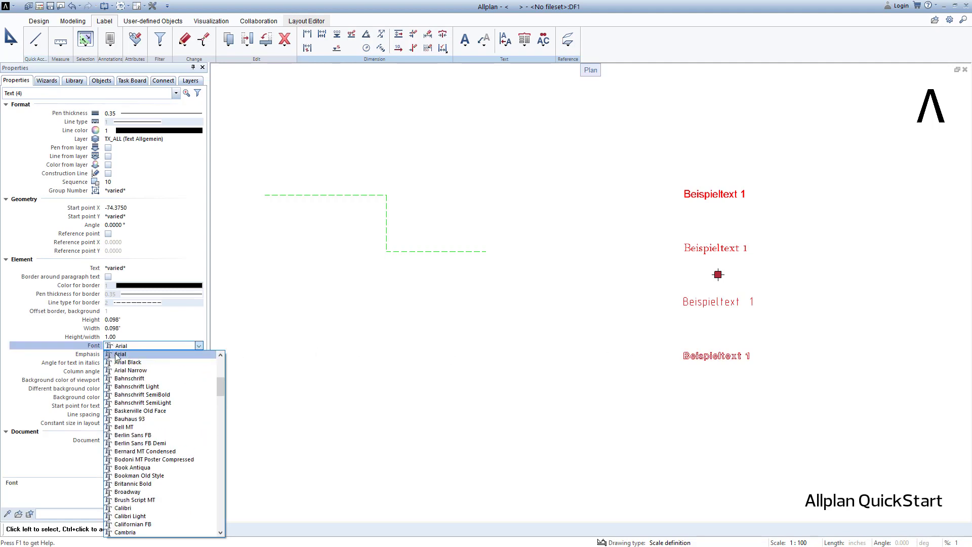
{"action": "left_click", "coordinate": [144, 438]}
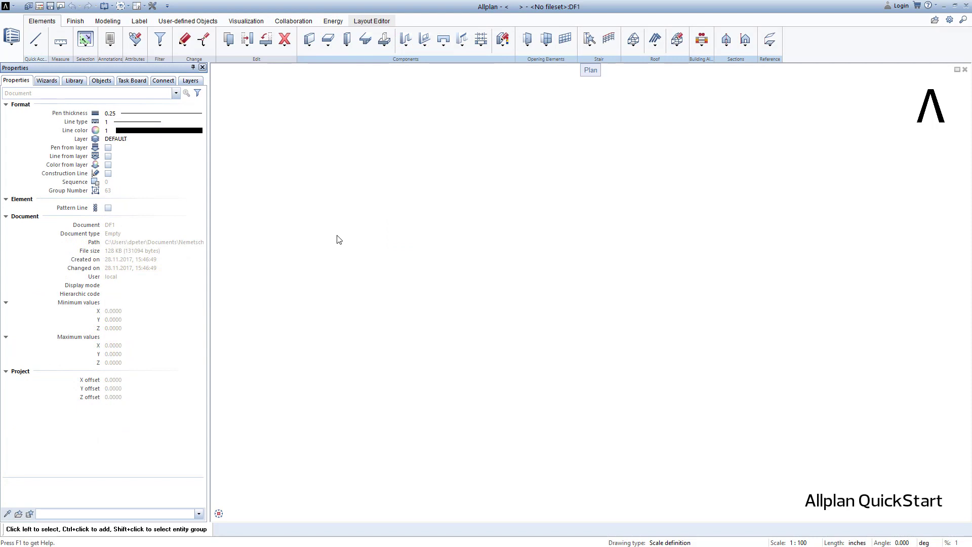
{"action": "left_click", "coordinate": [101, 81]}
{"action": "left_click", "coordinate": [128, 81]}
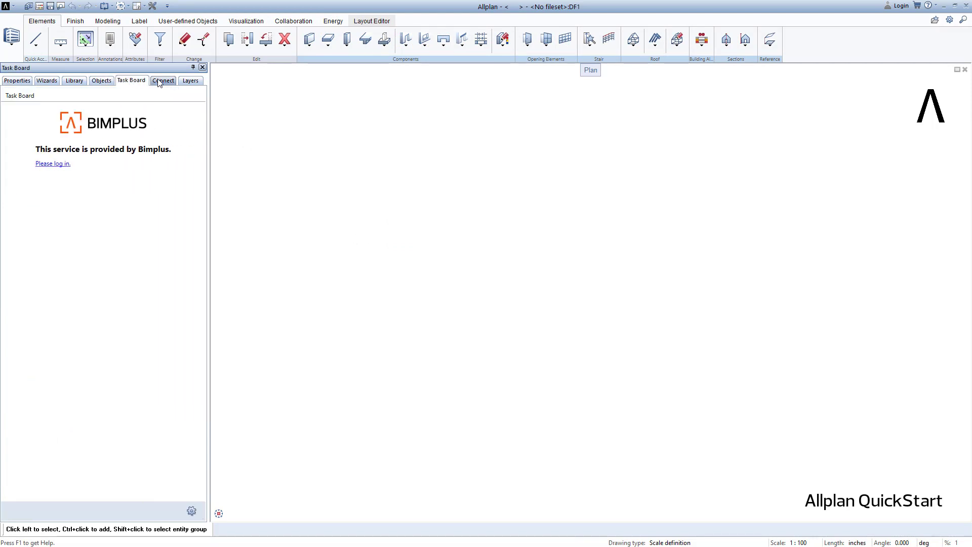
{"action": "left_click", "coordinate": [163, 81]}
{"action": "left_click", "coordinate": [189, 81]}
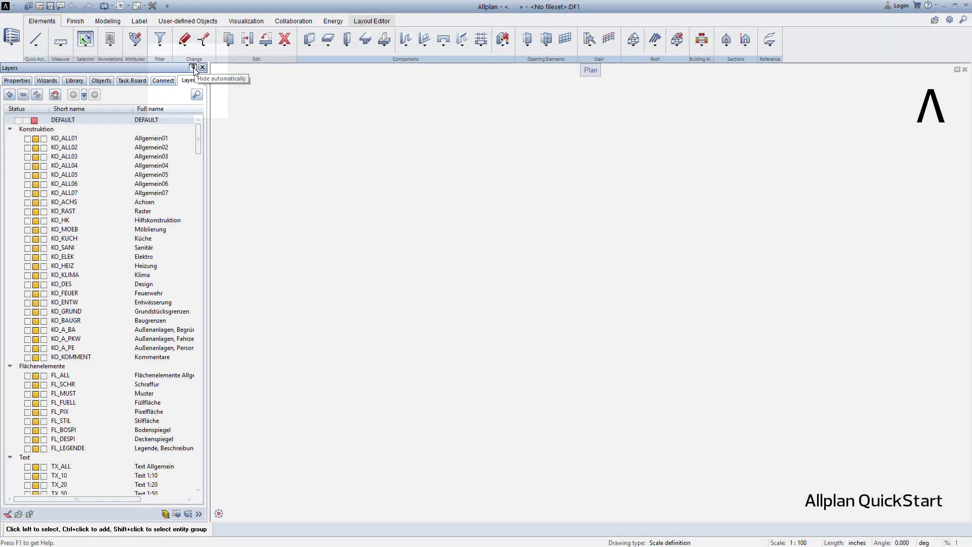
{"action": "left_click", "coordinate": [195, 67]}
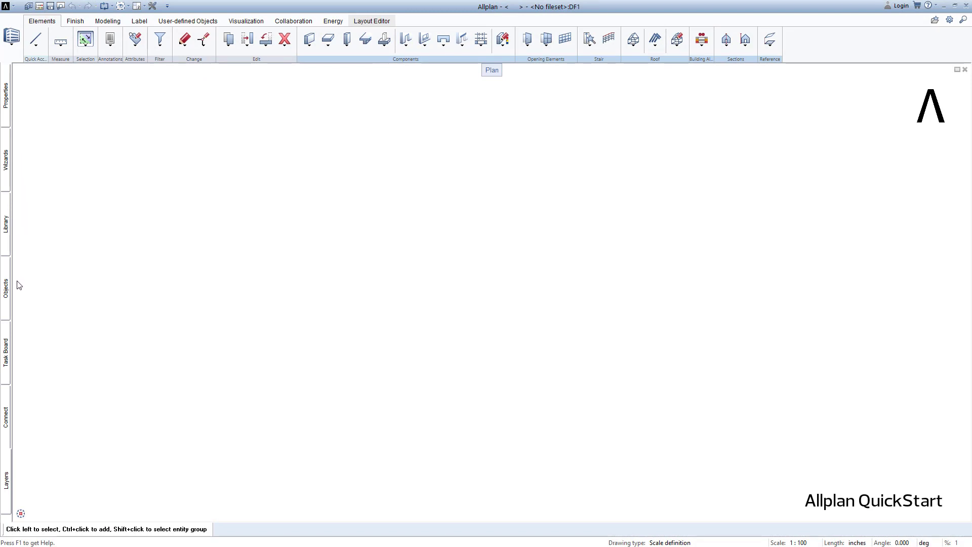
{"action": "left_click", "coordinate": [7, 235]}
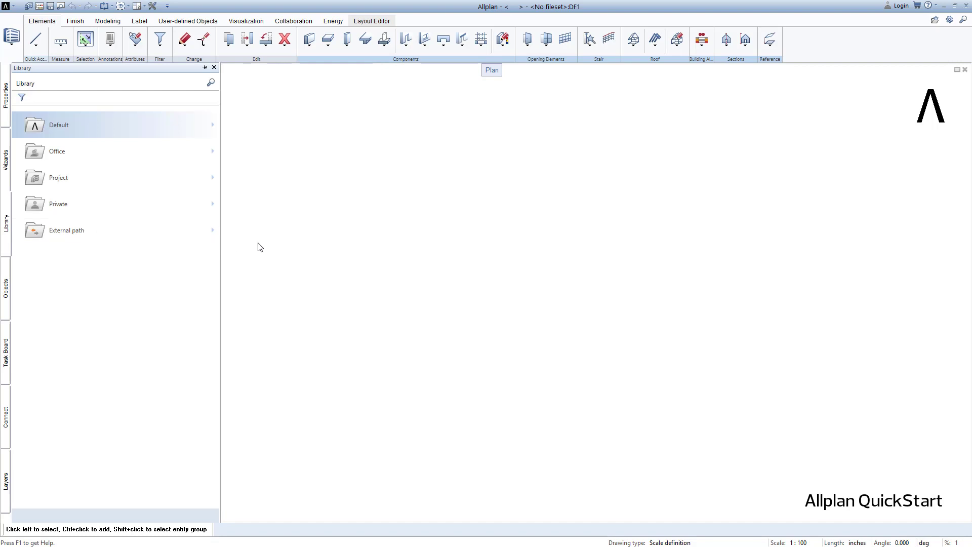
{"action": "left_click", "coordinate": [7, 101]}
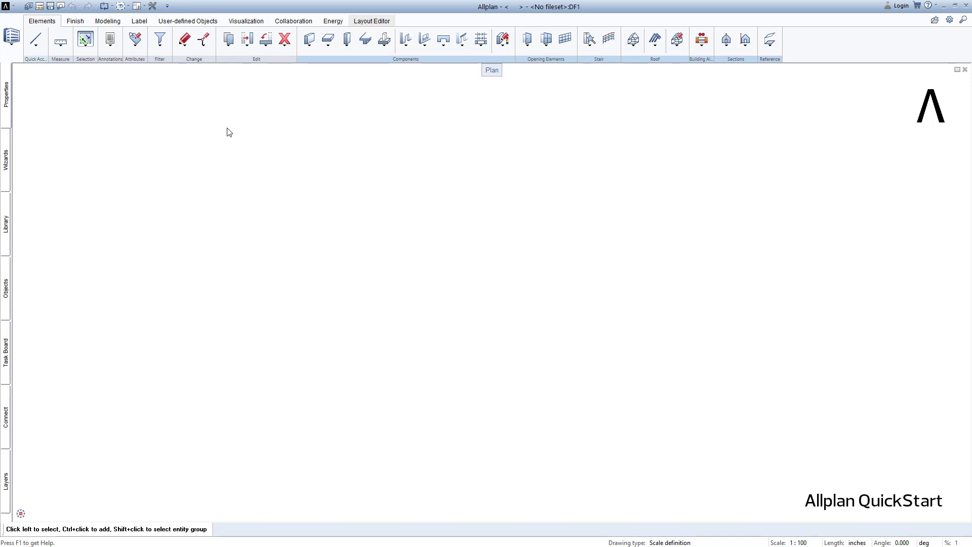
{"action": "left_click", "coordinate": [7, 104]}
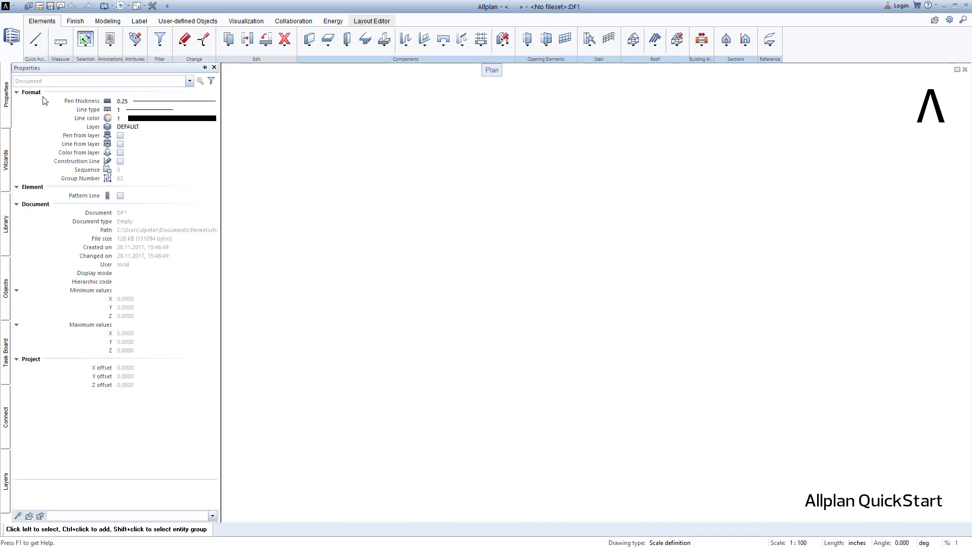
{"action": "left_click", "coordinate": [205, 66]}
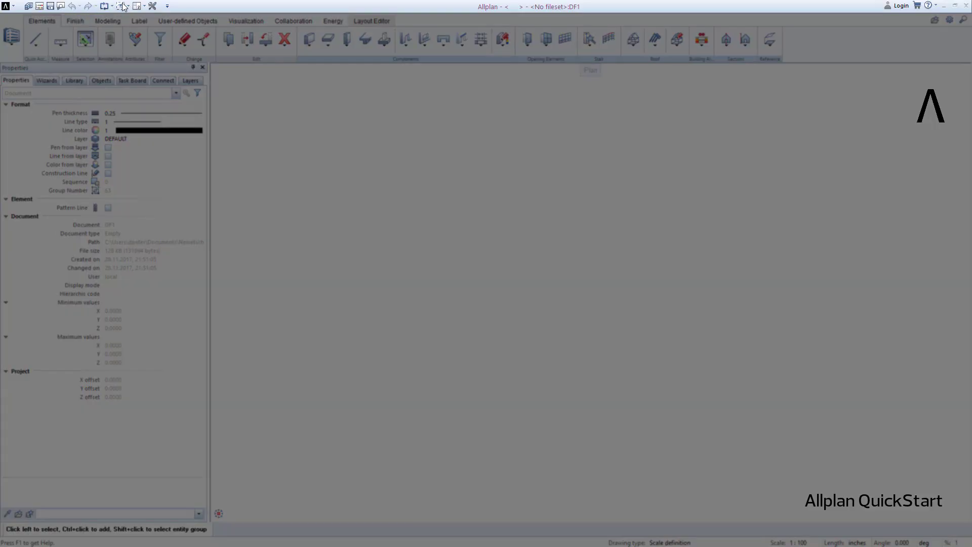
Step: Look through the application menu and its Export submenu
{"action": "left_click", "coordinate": [11, 6]}
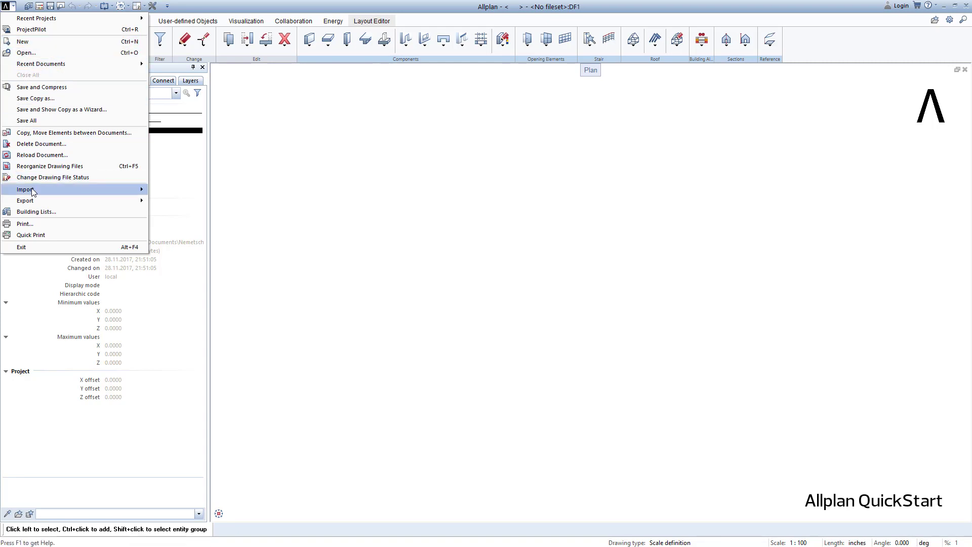
{"action": "mouse_move", "coordinate": [32, 203]}
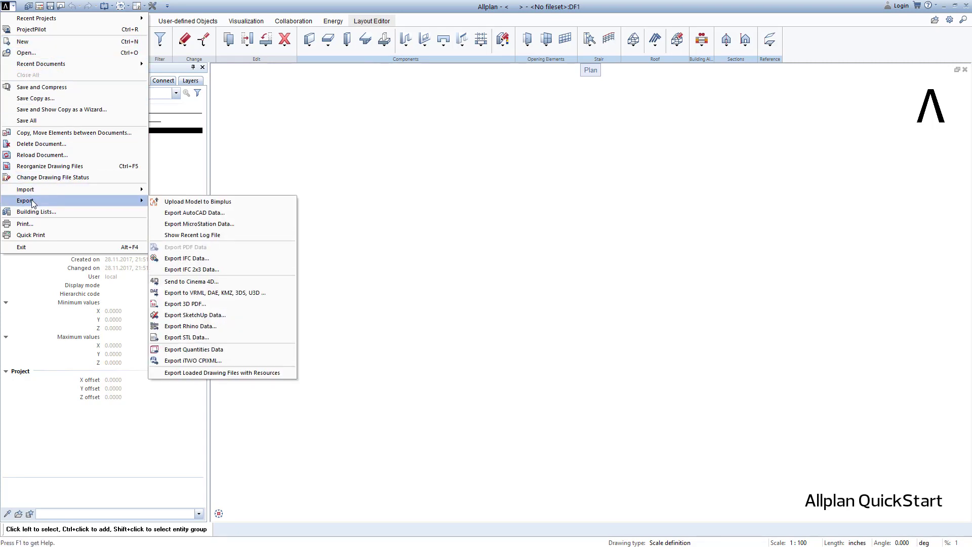
{"action": "left_click", "coordinate": [74, 9]}
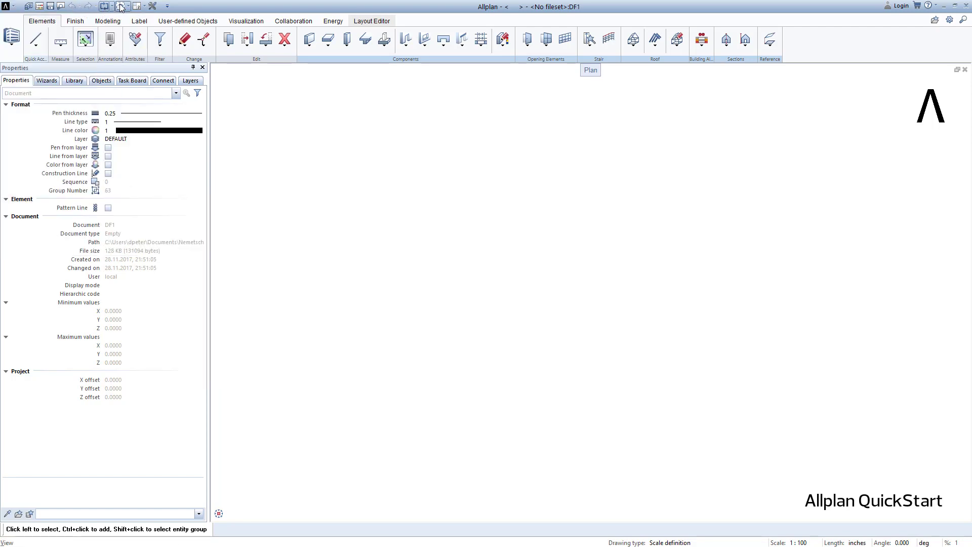
Step: Try the 2 + 1 animation window layout, return to a single Plan viewport, then open Help
{"action": "left_click", "coordinate": [143, 6]}
{"action": "left_click", "coordinate": [162, 65]}
{"action": "left_click", "coordinate": [143, 6]}
{"action": "left_click", "coordinate": [157, 40]}
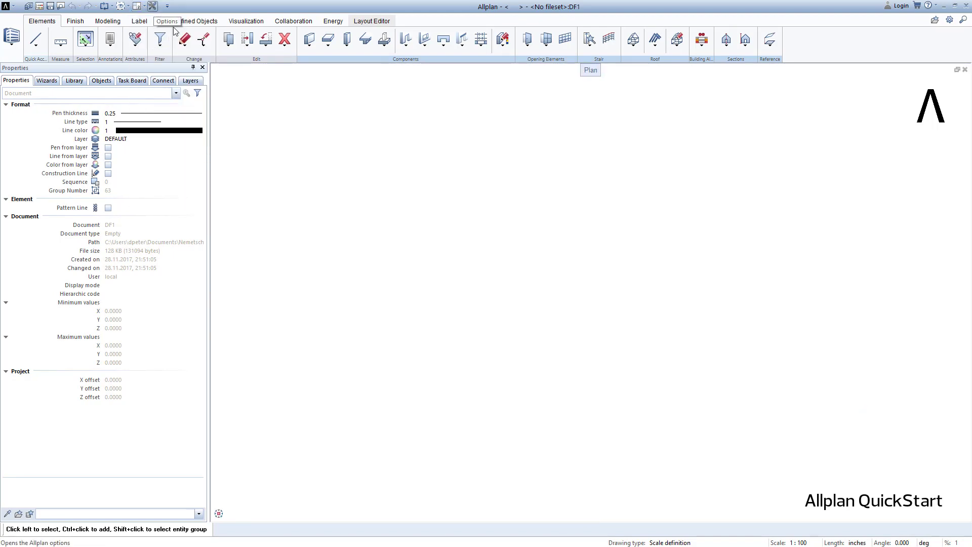
{"action": "left_click", "coordinate": [929, 6]}
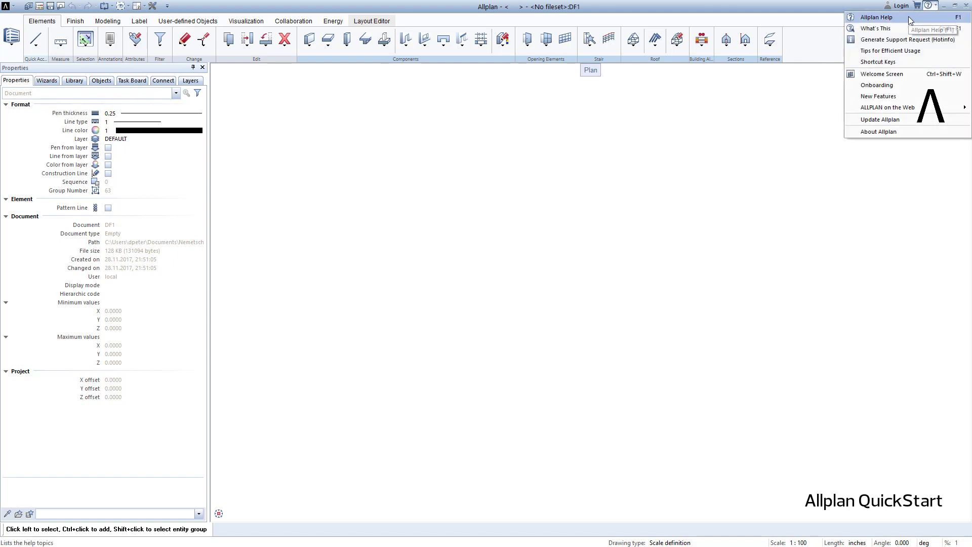